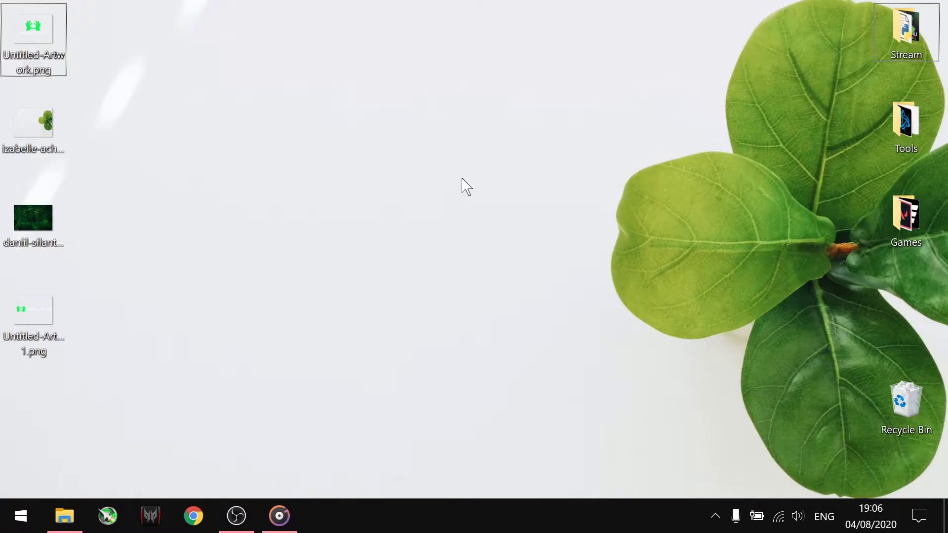
Refresh the desktop and create a new folder keeping the default name 'New folder'
{"action": "right_click", "coordinate": [321, 130]}
{"action": "left_click", "coordinate": [386, 182]}
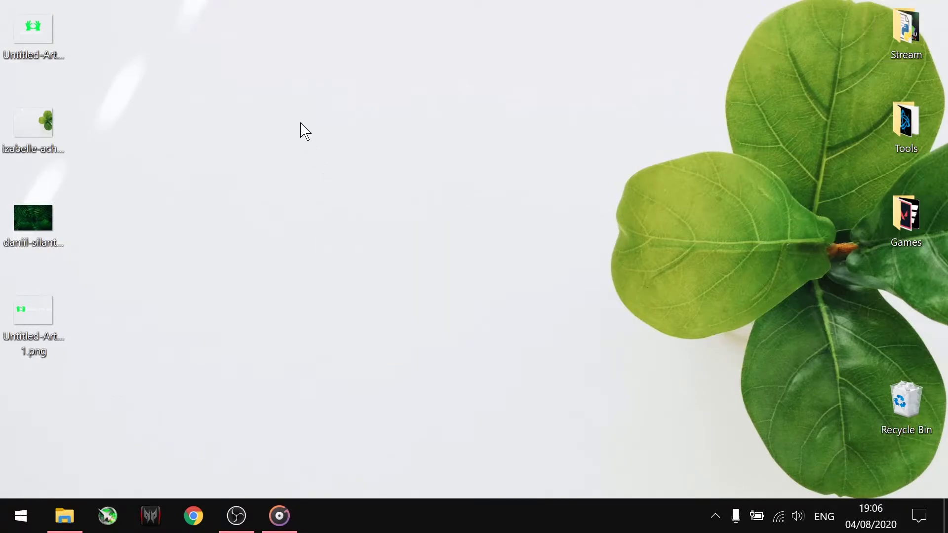
{"action": "right_click", "coordinate": [300, 123]}
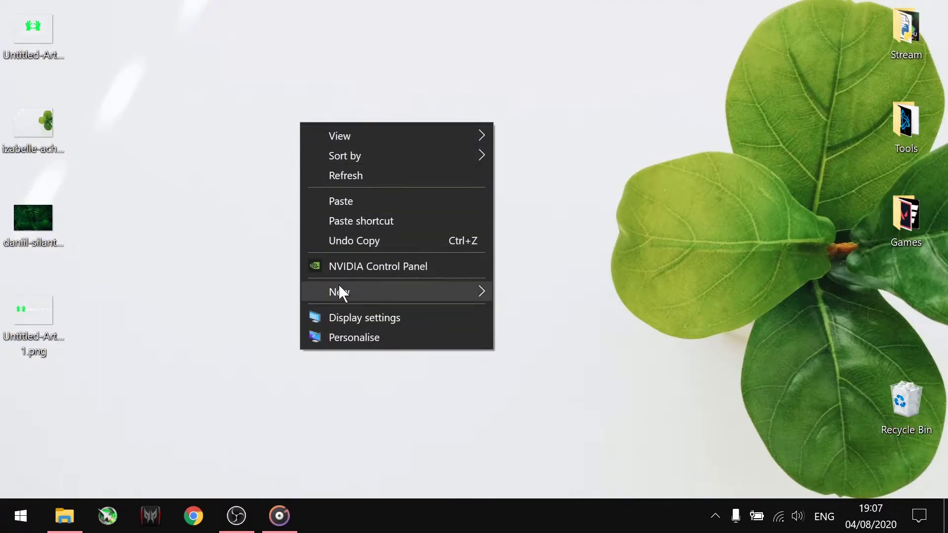
{"action": "mouse_move", "coordinate": [349, 286]}
{"action": "left_click", "coordinate": [541, 288]}
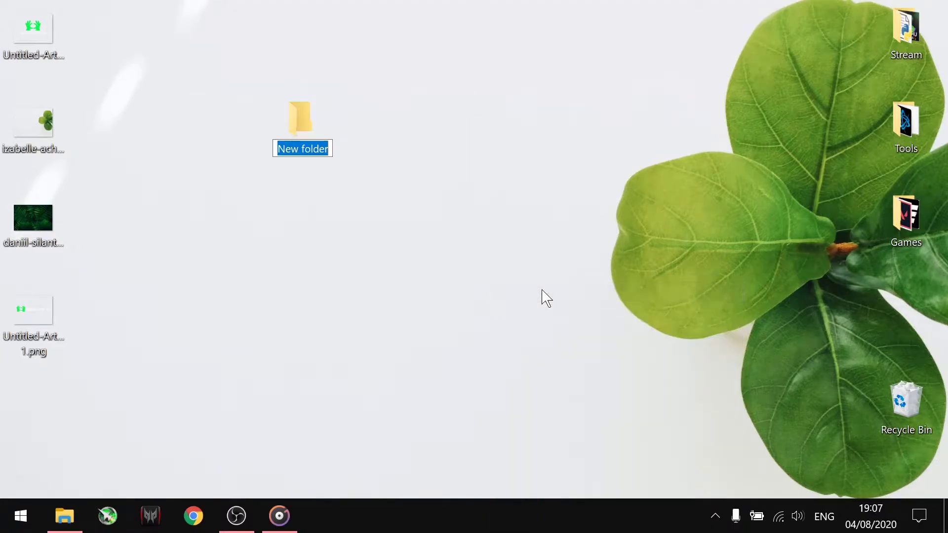
{"action": "left_click", "coordinate": [476, 267]}
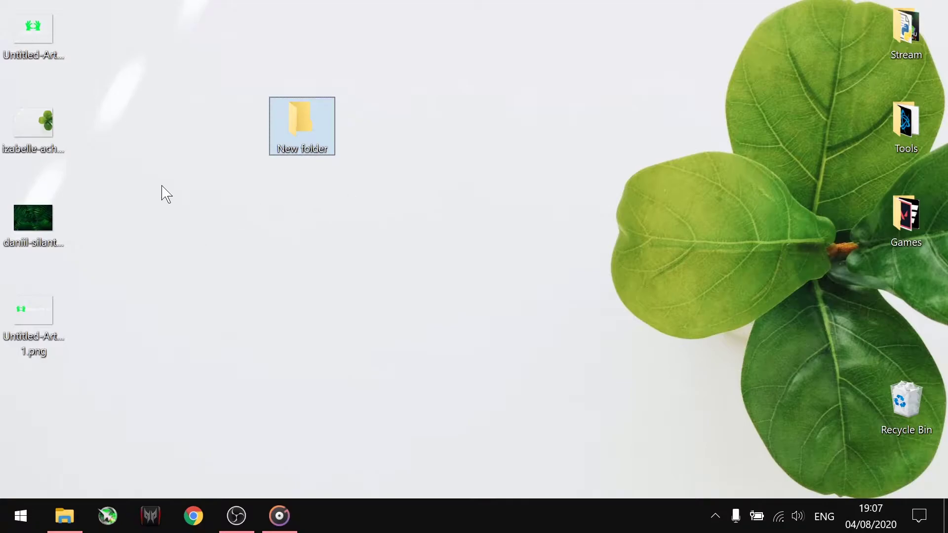
Move the four left-column image files into New folder and refresh the desktop
{"action": "left_click_drag", "start_coordinate": [107, 13], "coordinate": [13, 327]}
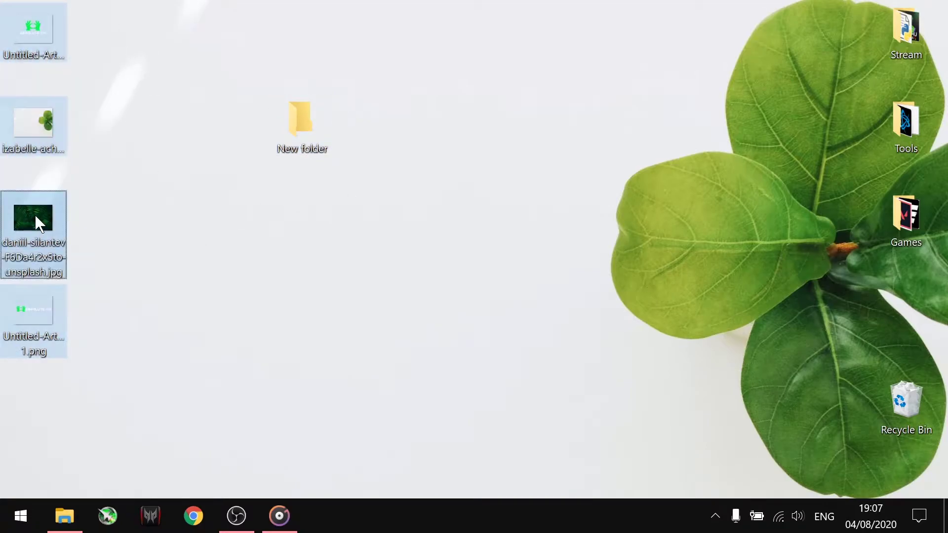
{"action": "left_click_drag", "start_coordinate": [34, 214], "coordinate": [304, 123]}
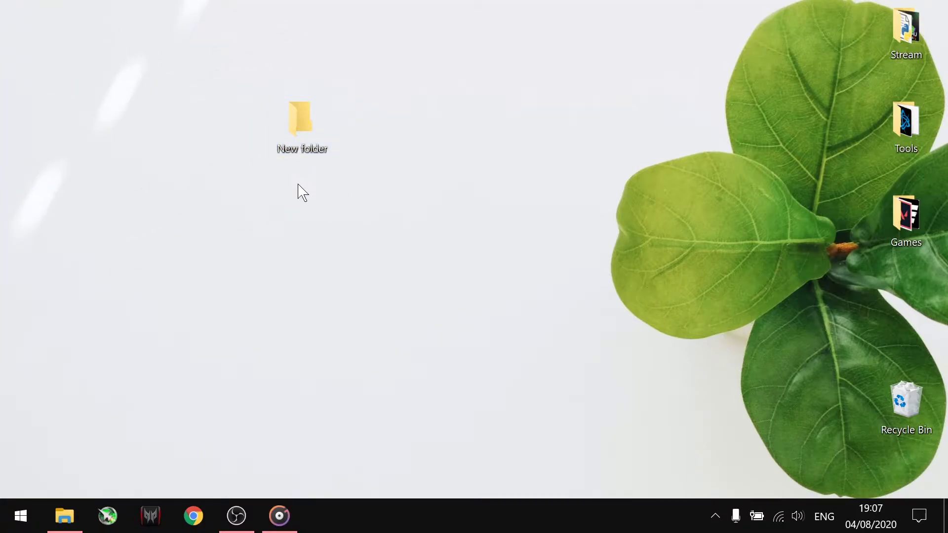
{"action": "right_click", "coordinate": [297, 185]}
{"action": "left_click", "coordinate": [313, 236]}
Rename New folder to a blank Alt+255 name so no label shows
{"action": "left_click", "coordinate": [308, 125]}
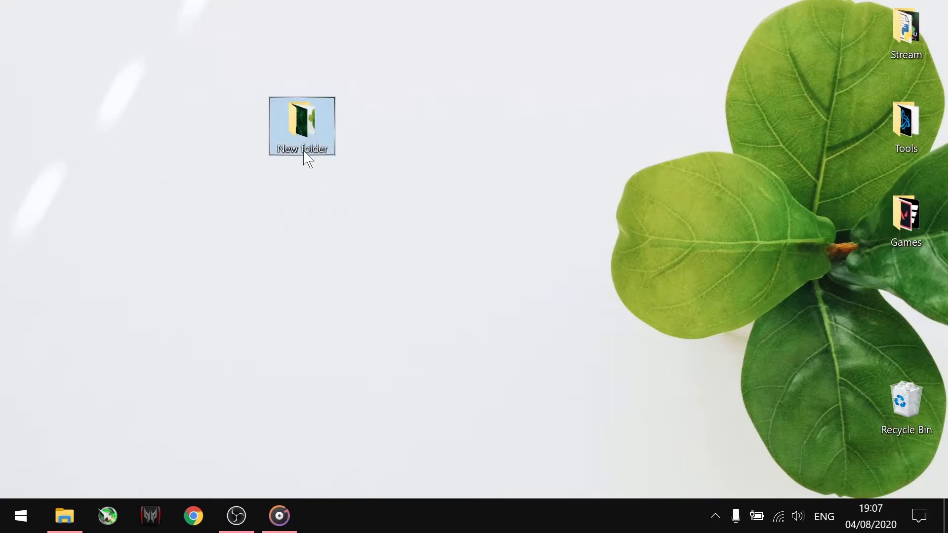
{"action": "right_click", "coordinate": [306, 158]}
{"action": "left_click", "coordinate": [355, 460]}
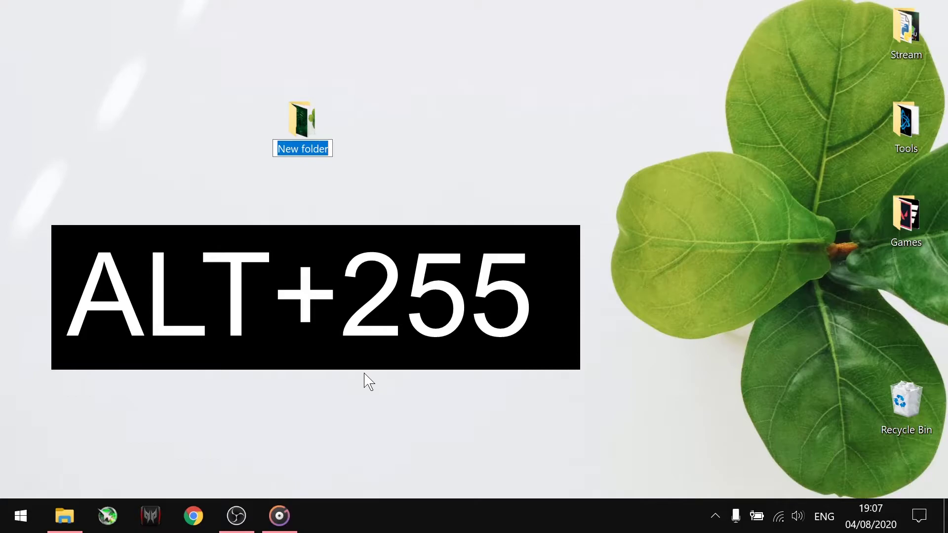
{"action": "key", "text": "Return"}
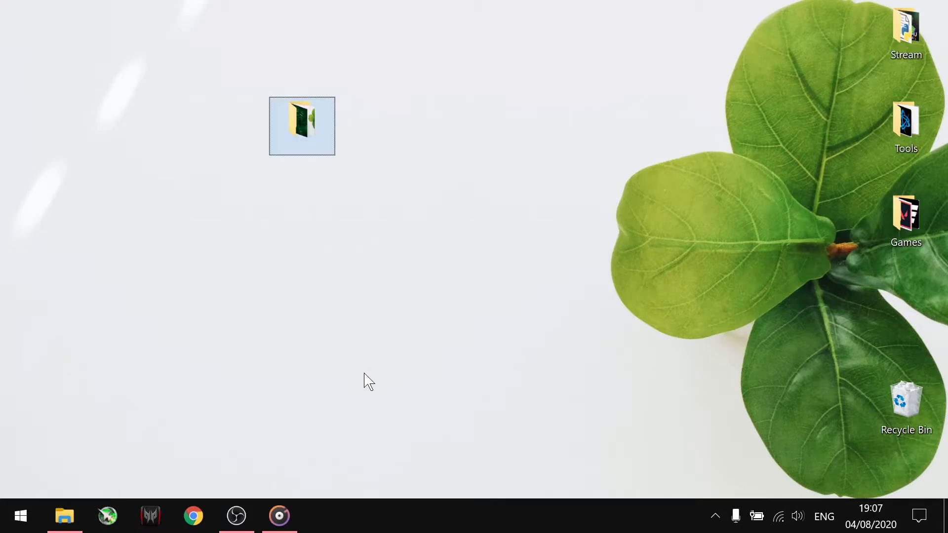
{"action": "left_click", "coordinate": [275, 192]}
Open the unnamed folder's Properties dialog on its Customise page, showing icon options
{"action": "right_click", "coordinate": [410, 132]}
{"action": "left_click", "coordinate": [427, 186]}
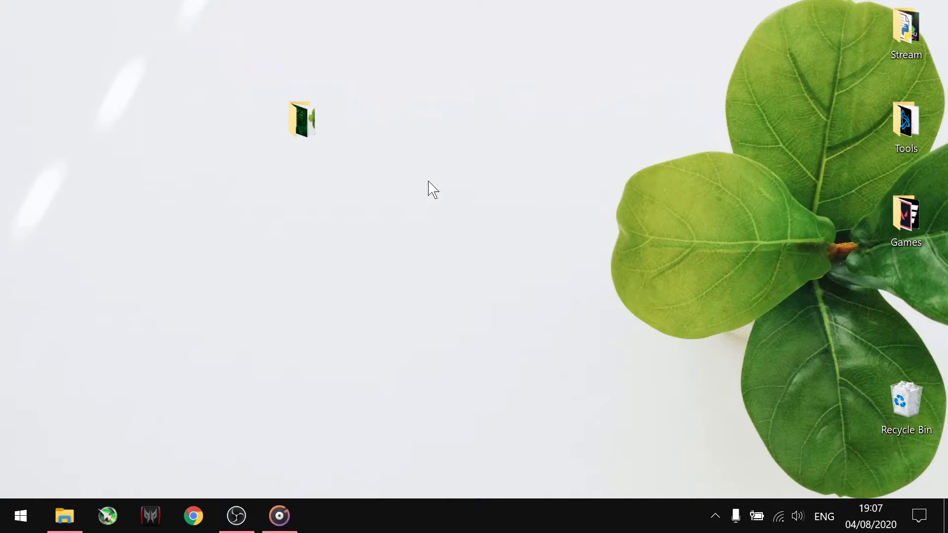
{"action": "left_click", "coordinate": [310, 124]}
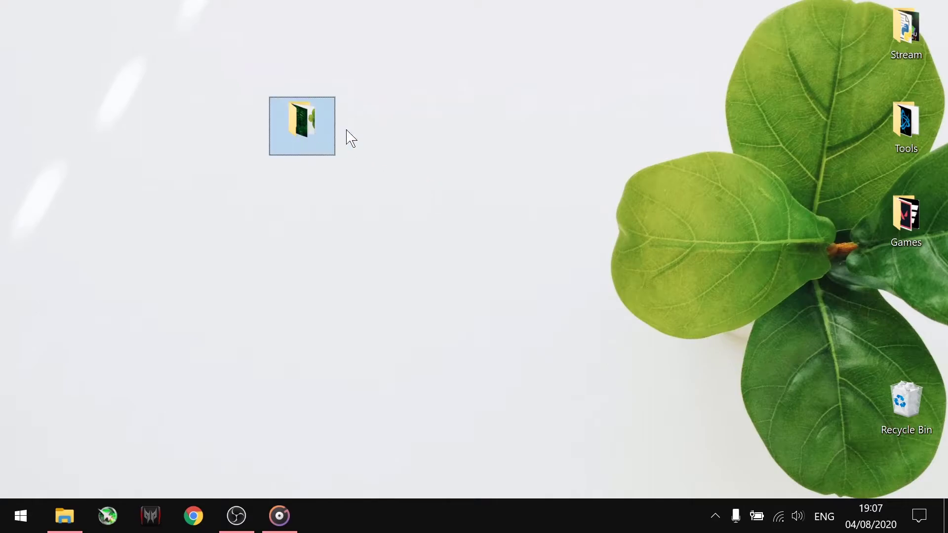
{"action": "right_click", "coordinate": [439, 142]}
{"action": "left_click", "coordinate": [452, 192]}
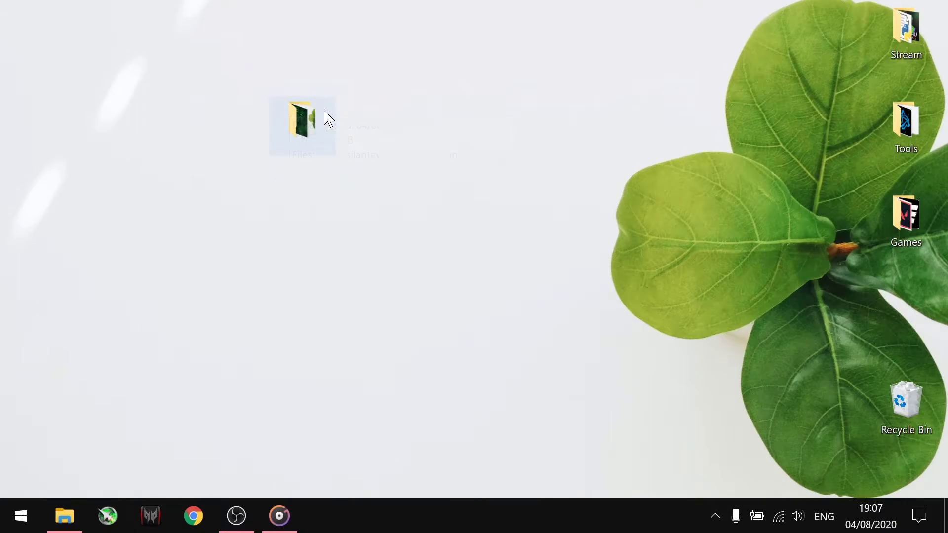
{"action": "right_click", "coordinate": [320, 141]}
{"action": "mouse_move", "coordinate": [335, 131]}
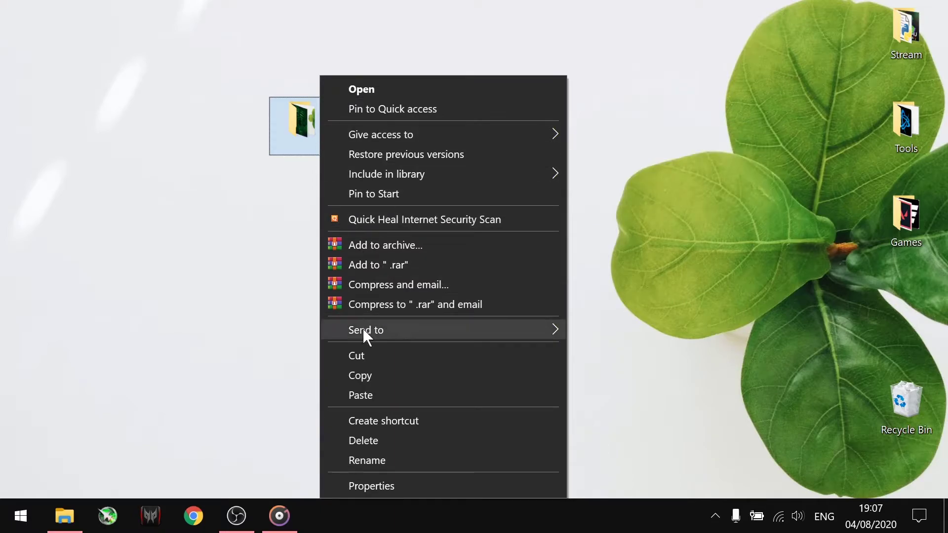
{"action": "left_click", "coordinate": [371, 486]}
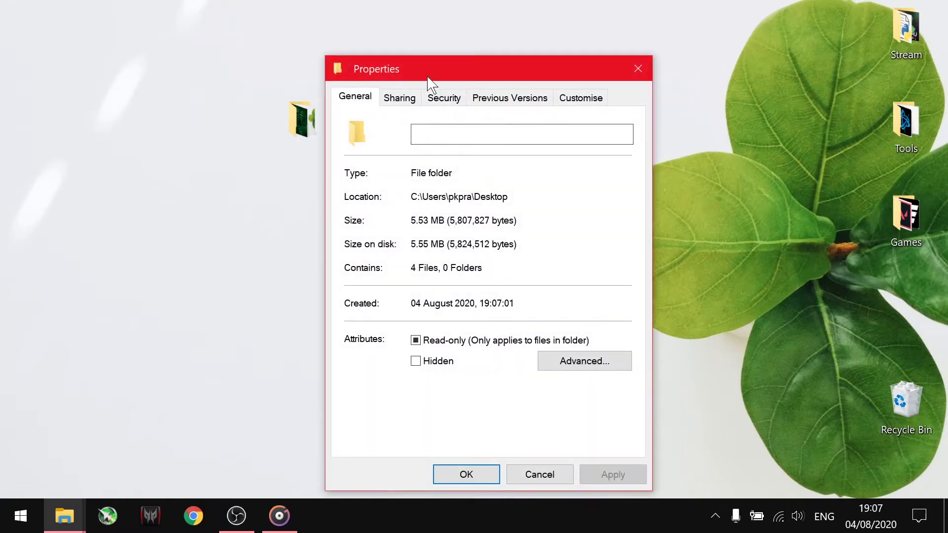
{"action": "left_click_drag", "start_coordinate": [433, 80], "coordinate": [404, 41]}
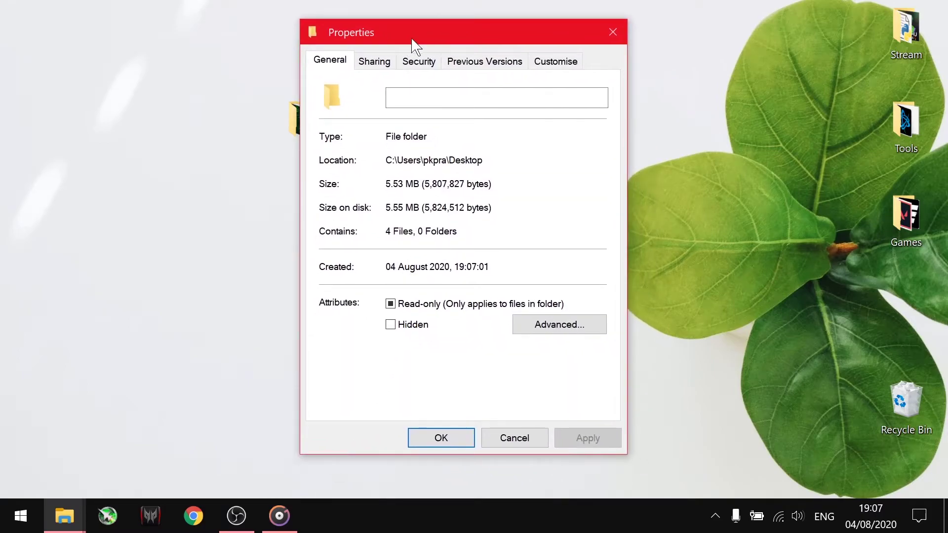
{"action": "left_click", "coordinate": [554, 70]}
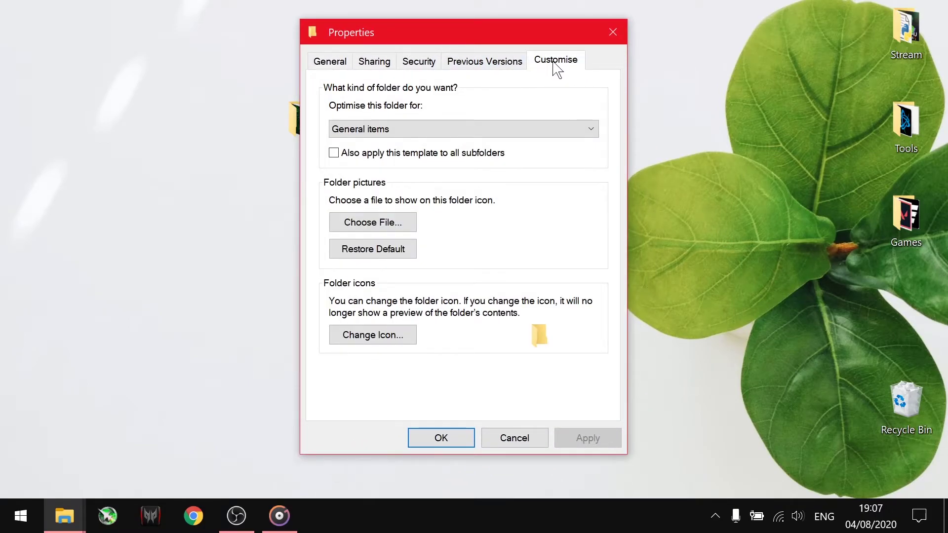
Browse the folder icon choices and select a blank transparent icon from SHELL32.dll
{"action": "left_click", "coordinate": [402, 341]}
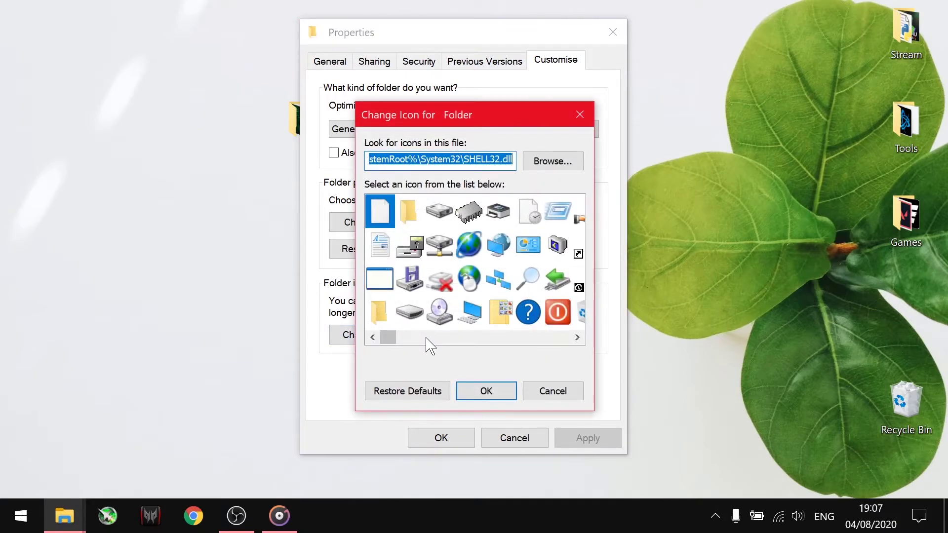
{"action": "left_click", "coordinate": [426, 338]}
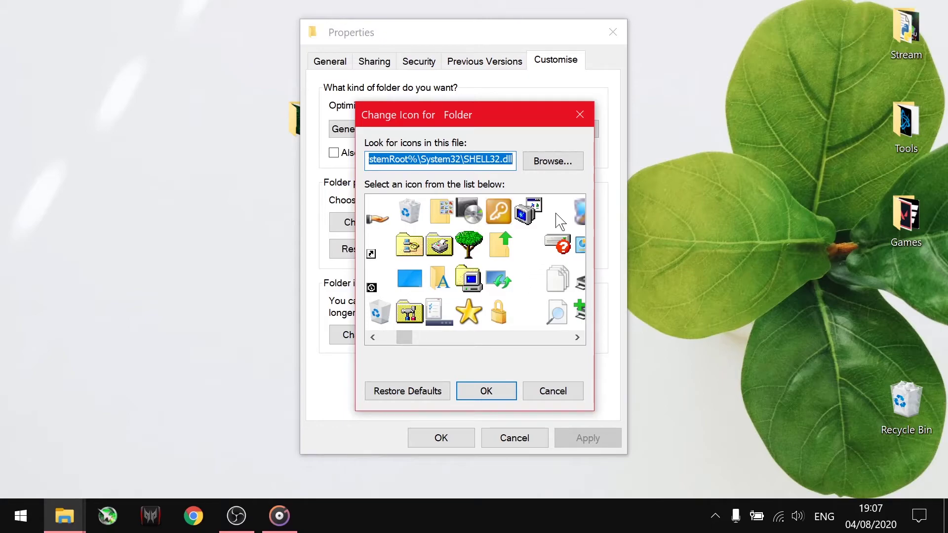
{"action": "left_click", "coordinate": [529, 247]}
{"action": "left_click", "coordinate": [528, 281]}
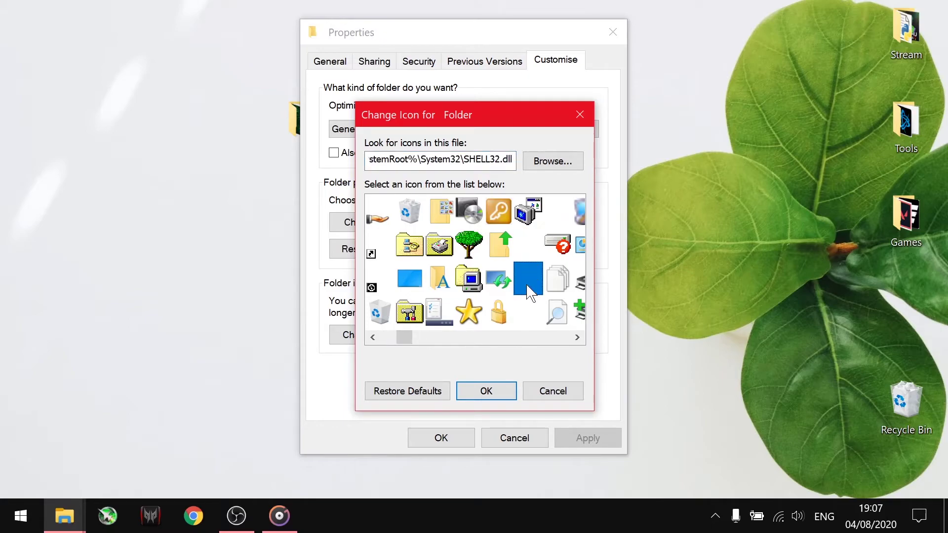
{"action": "left_click", "coordinate": [528, 311]}
{"action": "left_click", "coordinate": [553, 226]}
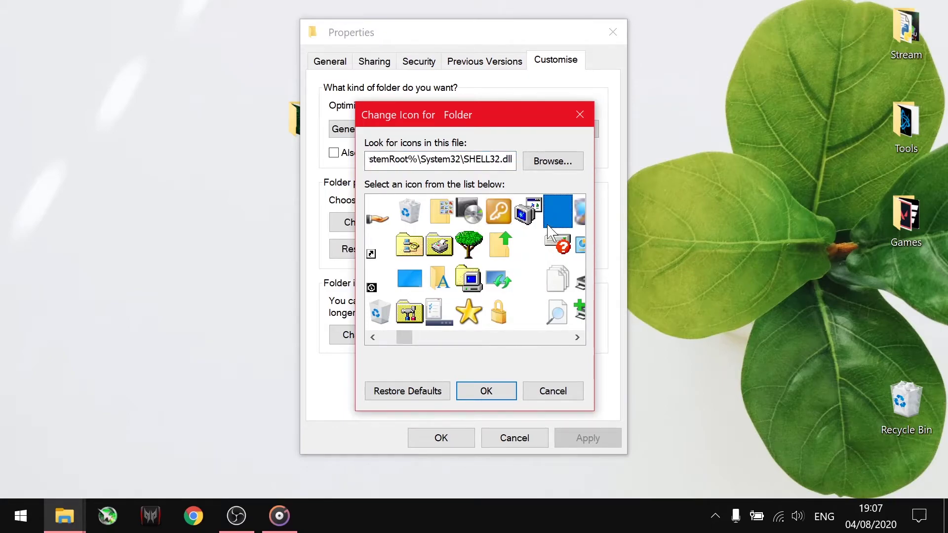
{"action": "left_click", "coordinate": [529, 246]}
{"action": "left_click", "coordinate": [524, 275]}
{"action": "left_click", "coordinate": [527, 306]}
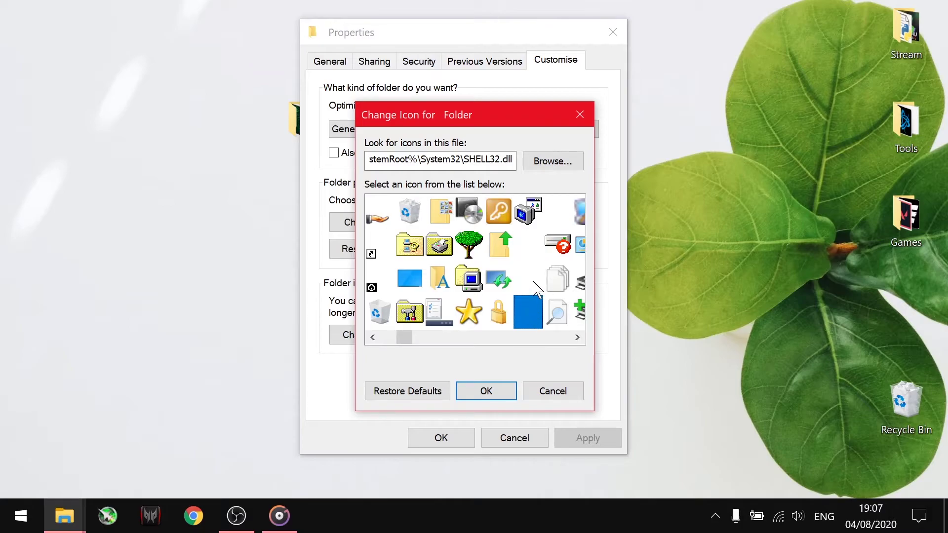
{"action": "left_click", "coordinate": [536, 289]}
{"action": "left_click", "coordinate": [560, 213]}
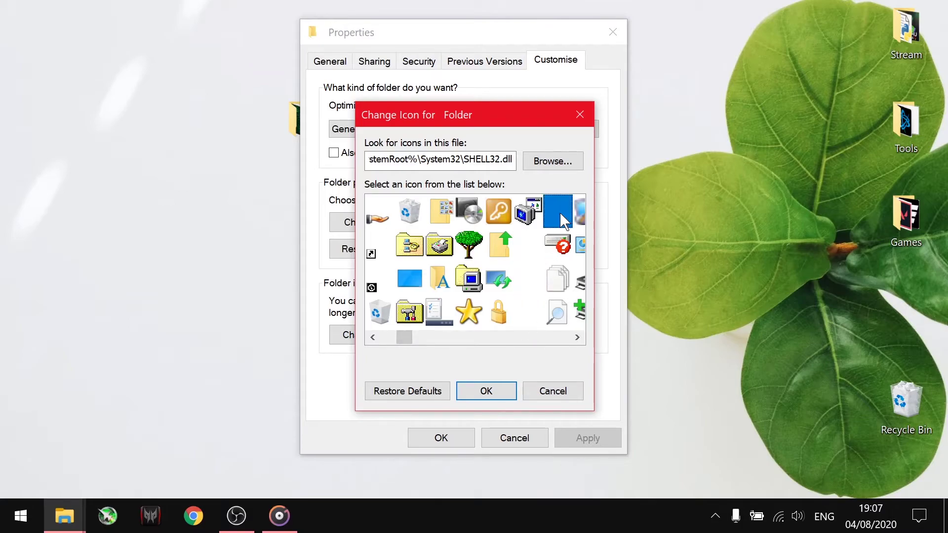
{"action": "left_click", "coordinate": [537, 281]}
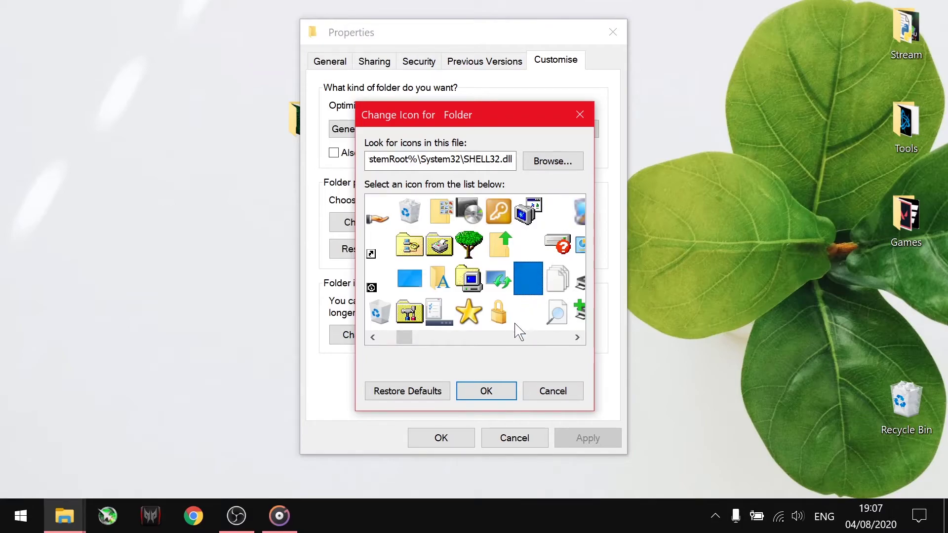
Confirm the blank icon, apply it to the folder, and close Properties
{"action": "left_click", "coordinate": [486, 391]}
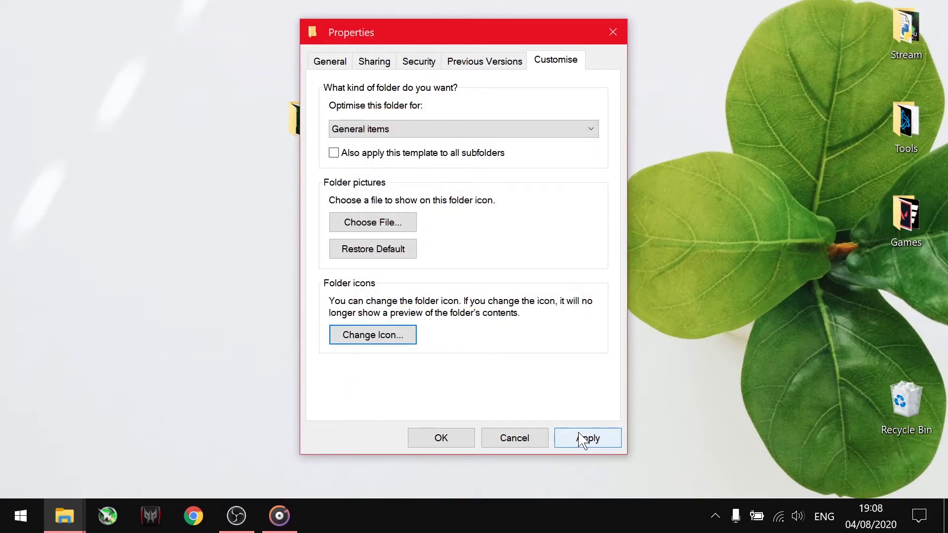
{"action": "left_click", "coordinate": [582, 439]}
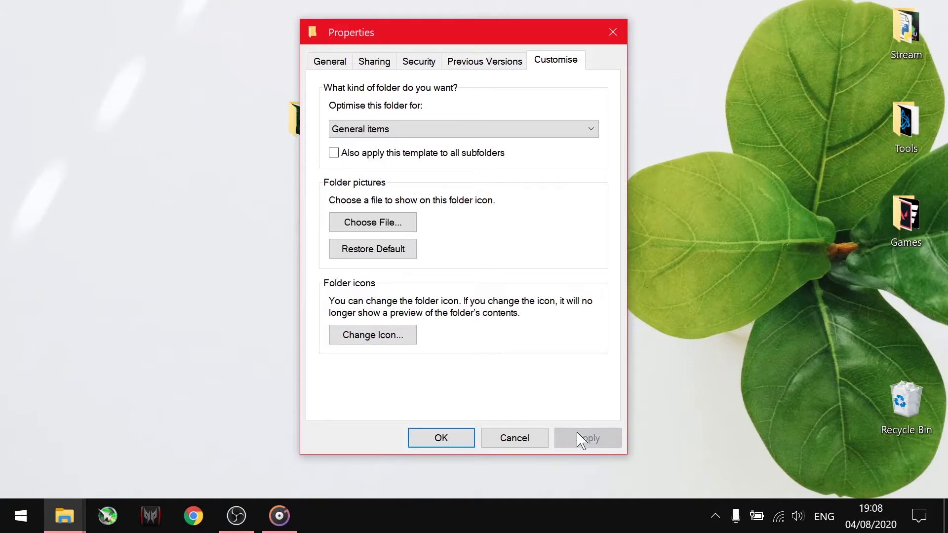
{"action": "left_click", "coordinate": [462, 439]}
Refresh the desktop, then open the invisible folder to confirm it holds the four images
{"action": "left_click", "coordinate": [401, 289]}
{"action": "right_click", "coordinate": [427, 186]}
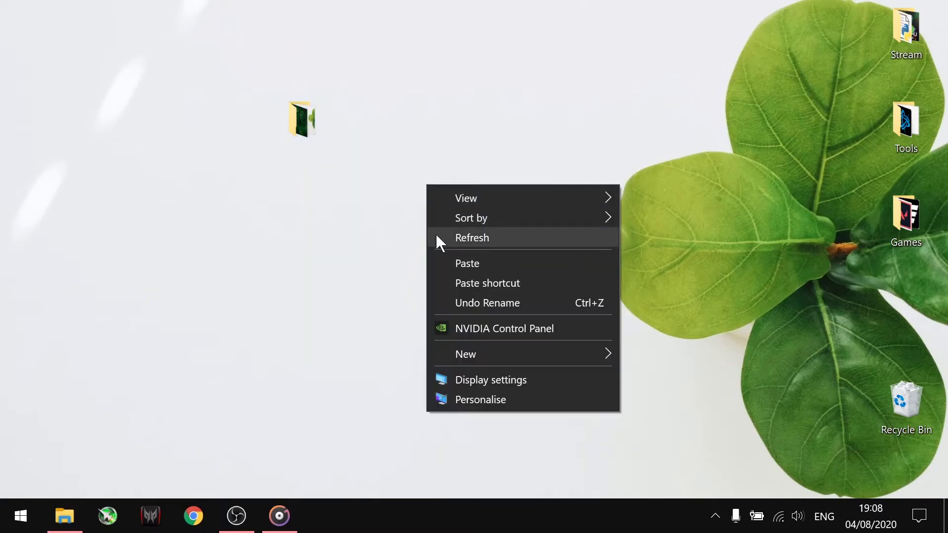
{"action": "left_click", "coordinate": [436, 238]}
{"action": "left_click_drag", "start_coordinate": [390, 53], "coordinate": [217, 222]}
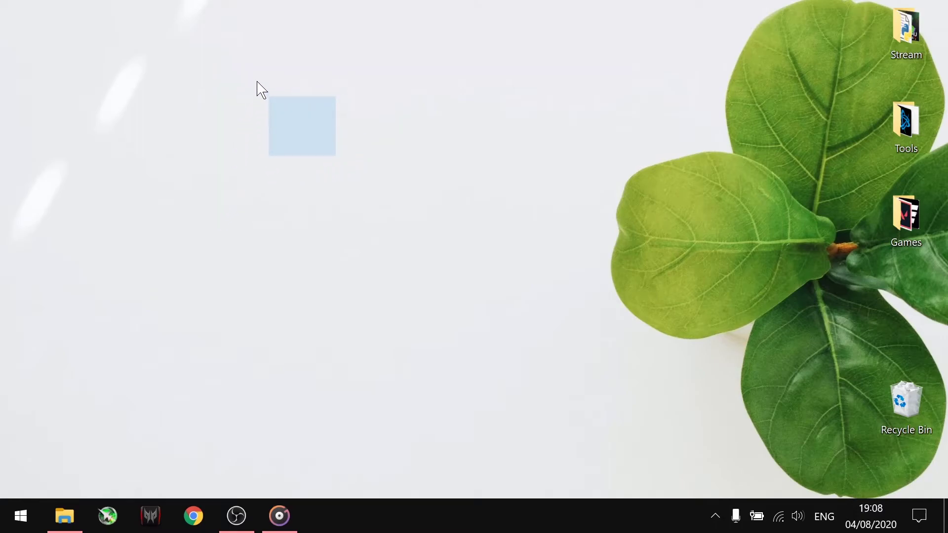
{"action": "double_click", "coordinate": [298, 118]}
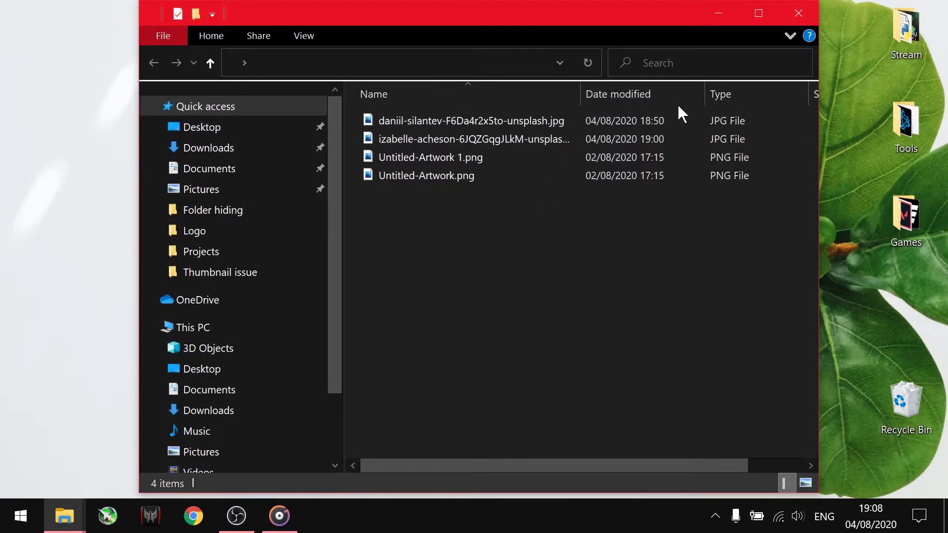
{"action": "left_click", "coordinate": [802, 16]}
{"action": "left_click", "coordinate": [434, 151]}
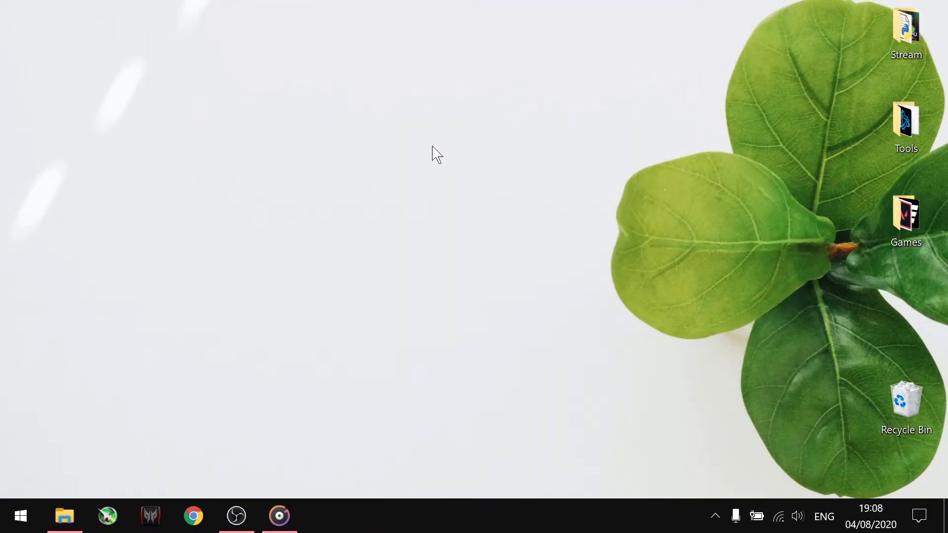
{"action": "left_click_drag", "start_coordinate": [399, 79], "coordinate": [236, 199]}
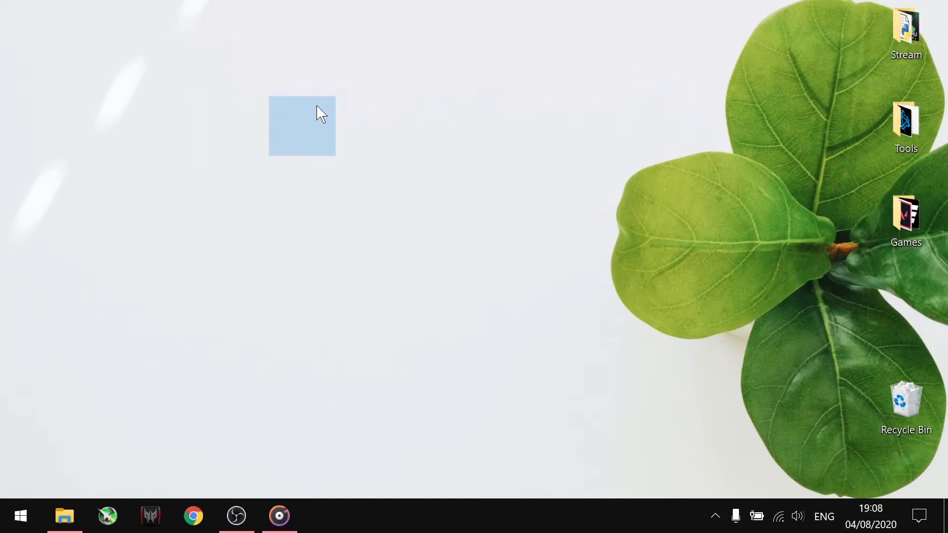
Refresh the desktop, select the invisible folder and open its Properties dialog
{"action": "right_click", "coordinate": [383, 124]}
{"action": "left_click", "coordinate": [399, 174]}
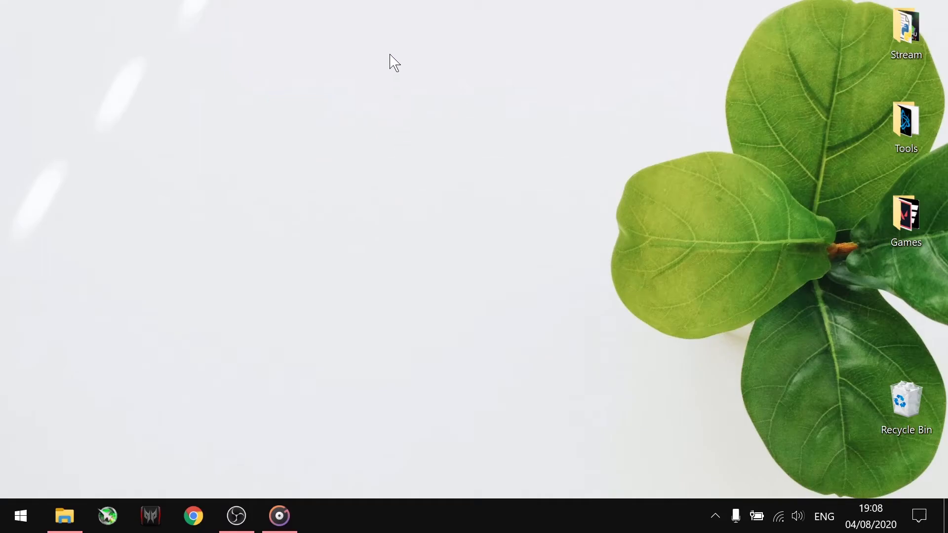
{"action": "left_click_drag", "start_coordinate": [385, 57], "coordinate": [261, 203]}
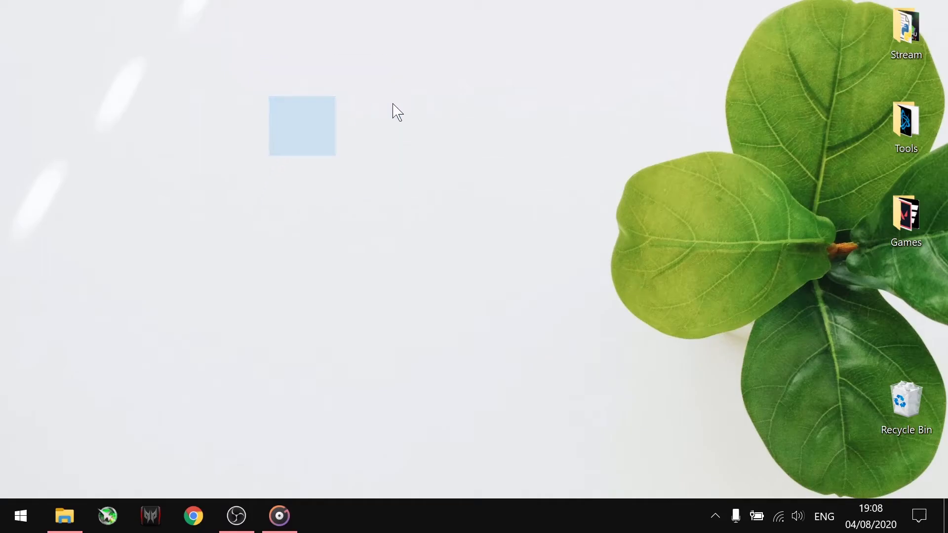
{"action": "right_click", "coordinate": [297, 118]}
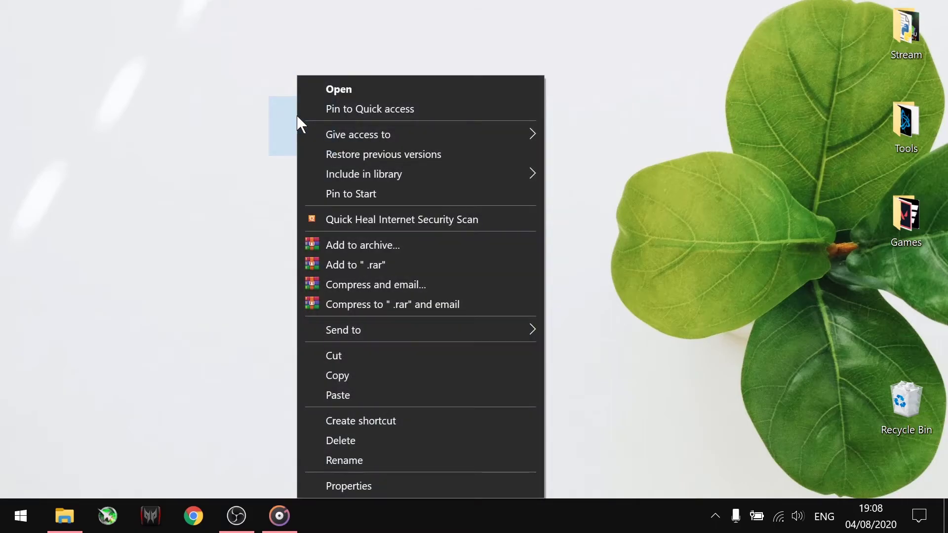
{"action": "left_click", "coordinate": [326, 485]}
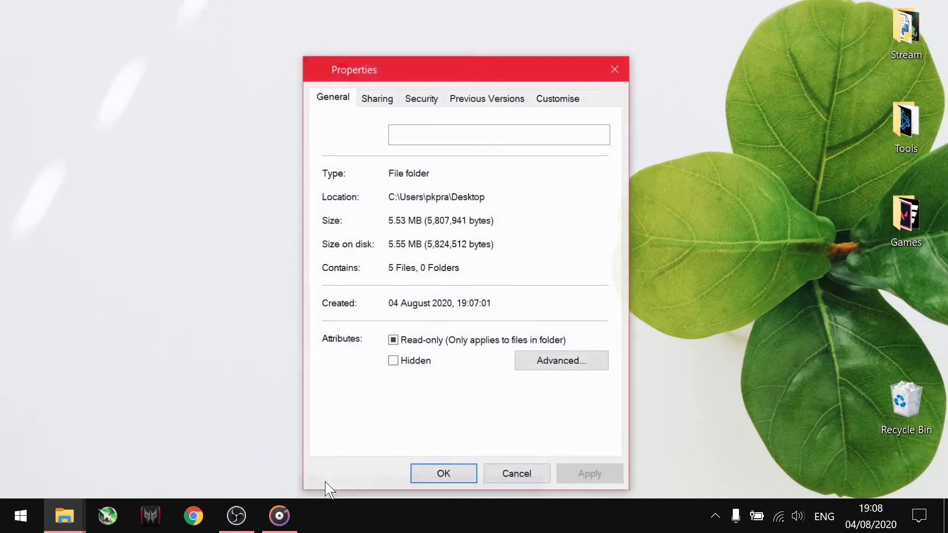
{"action": "left_click_drag", "start_coordinate": [393, 67], "coordinate": [394, 40]}
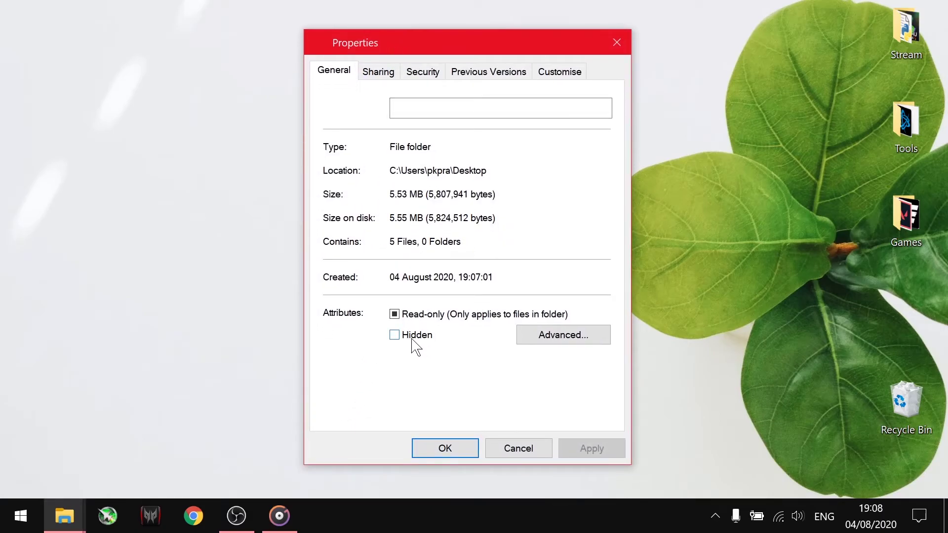
Mark the folder Hidden, applying the change to this folder only
{"action": "left_click", "coordinate": [394, 336]}
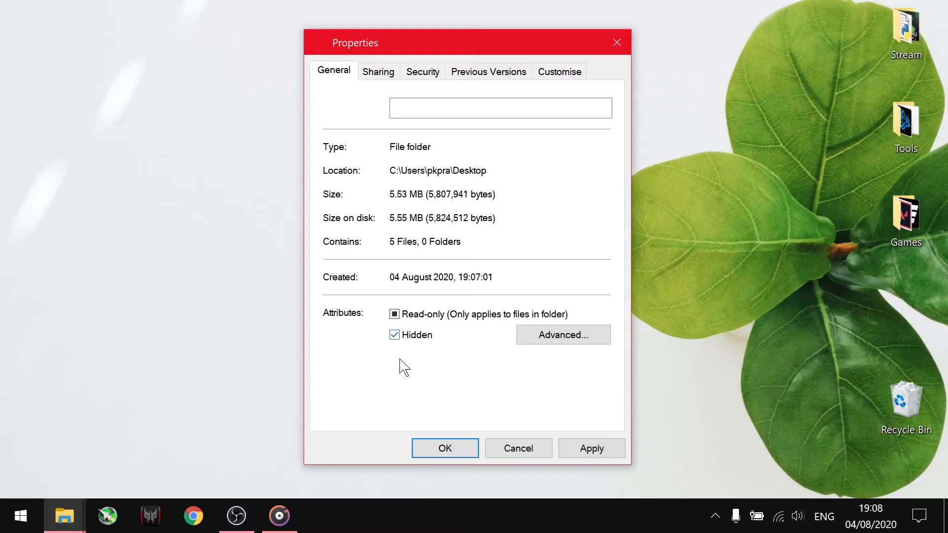
{"action": "left_click", "coordinate": [594, 450]}
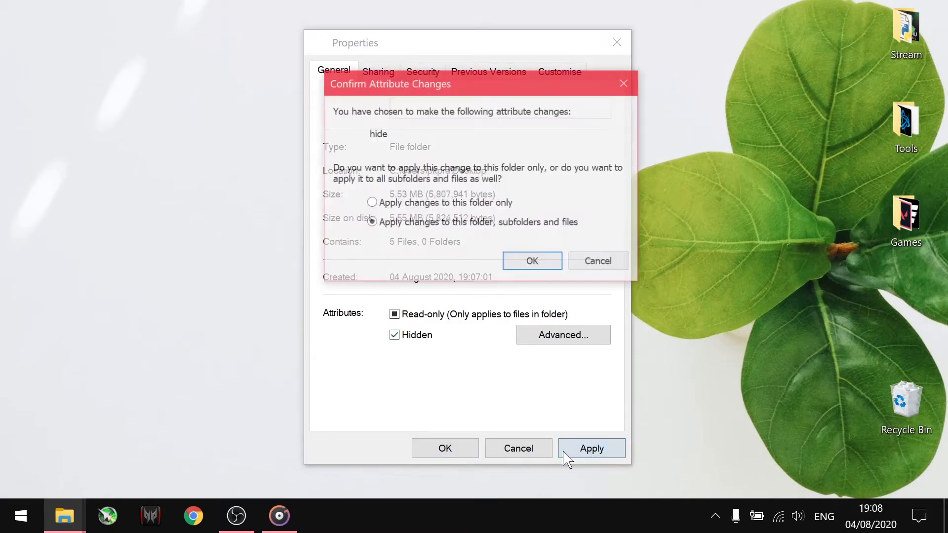
{"action": "left_click", "coordinate": [466, 203]}
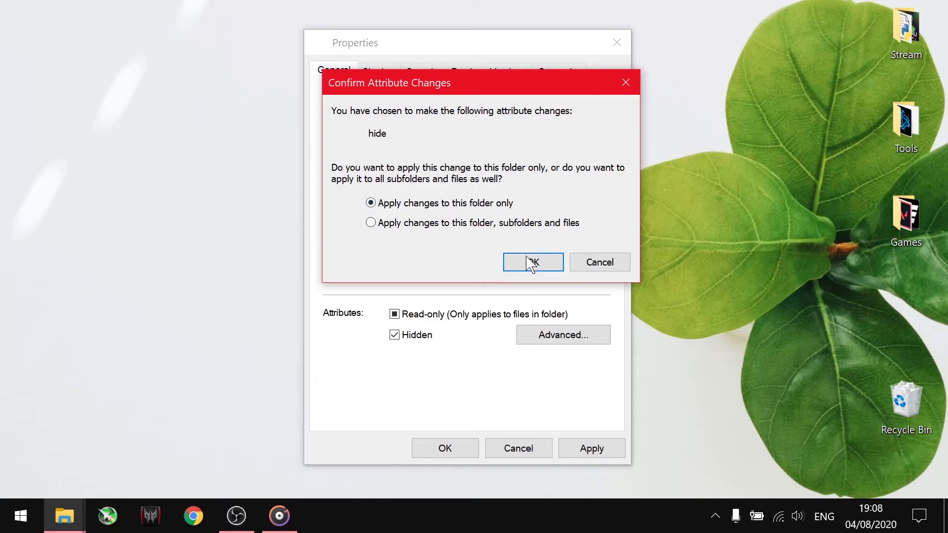
{"action": "left_click", "coordinate": [530, 263]}
{"action": "left_click", "coordinate": [468, 447]}
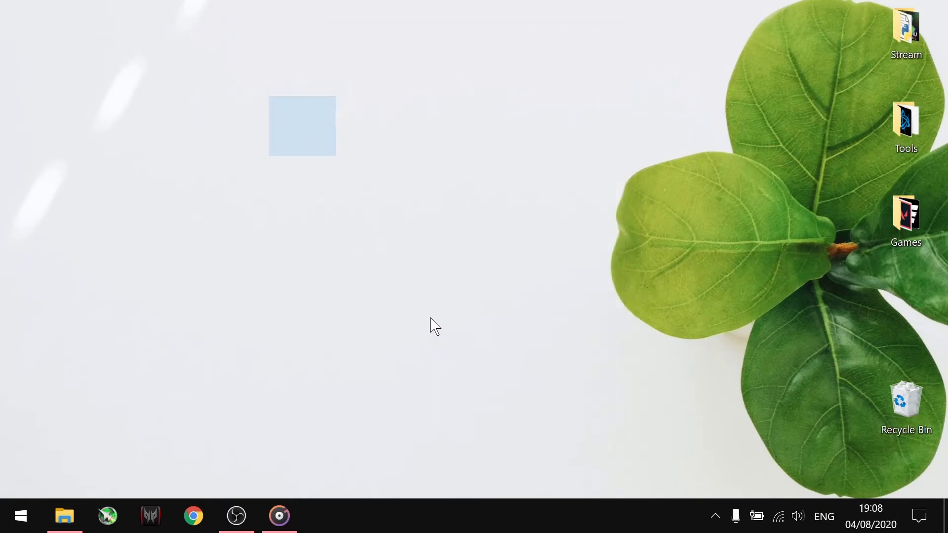
Refresh the desktop and check whether the hidden folder can still be selected
{"action": "right_click", "coordinate": [425, 183]}
{"action": "left_click", "coordinate": [446, 235]}
{"action": "left_click_drag", "start_coordinate": [394, 38], "coordinate": [228, 217]}
{"action": "left_click_drag", "start_coordinate": [422, 43], "coordinate": [212, 219]}
In File Explorer Options, choose 'Don't show hidden files, folders or drives' and apply
{"action": "left_click", "coordinate": [20, 516]}
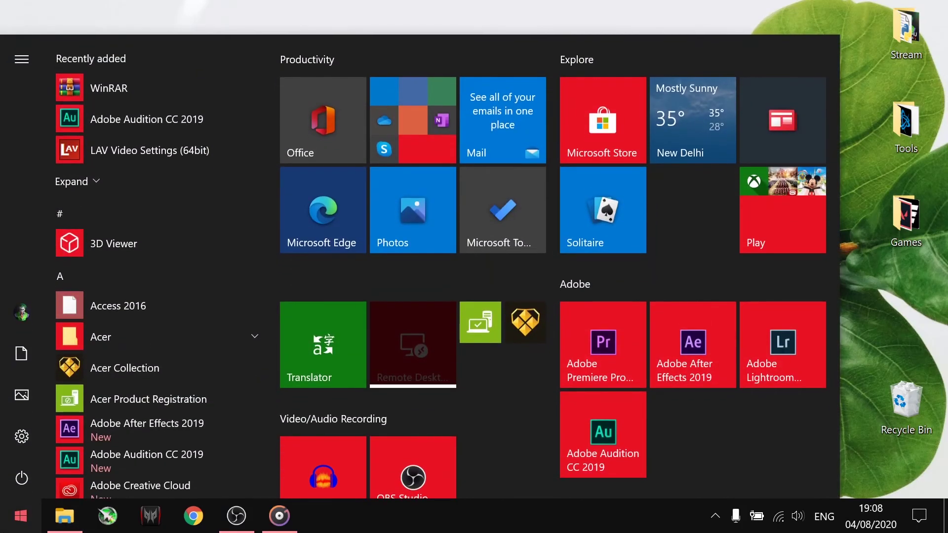
{"action": "type", "text": "fold"}
{"action": "key", "text": "Return"}
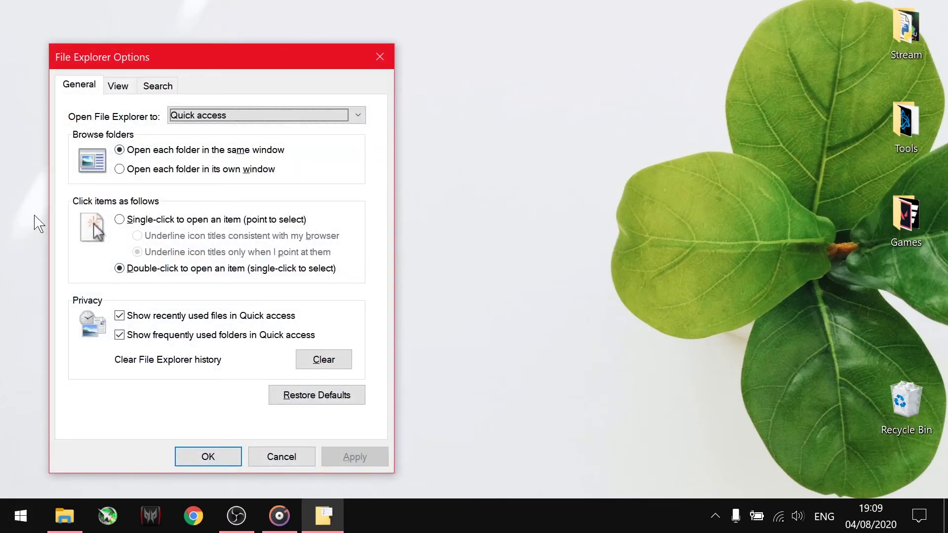
{"action": "left_click", "coordinate": [112, 88]}
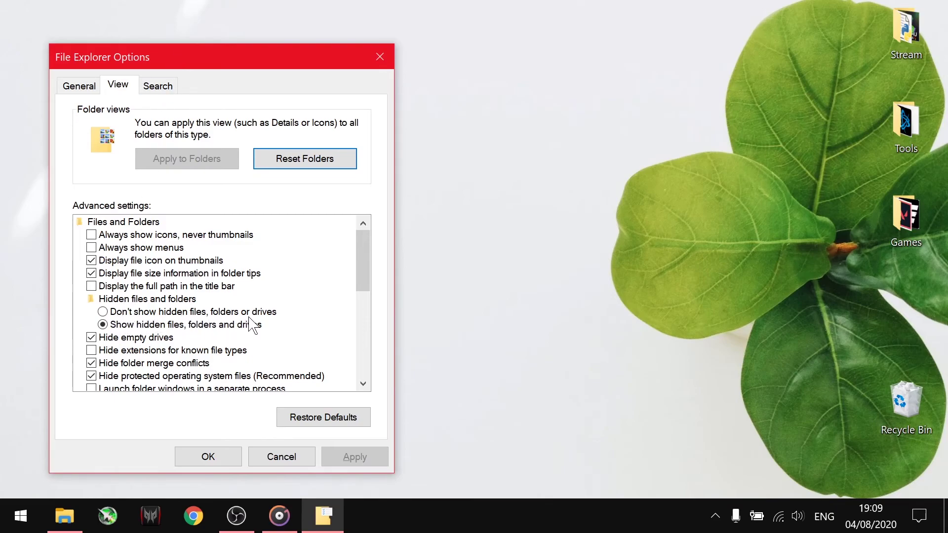
{"action": "left_click", "coordinate": [227, 312]}
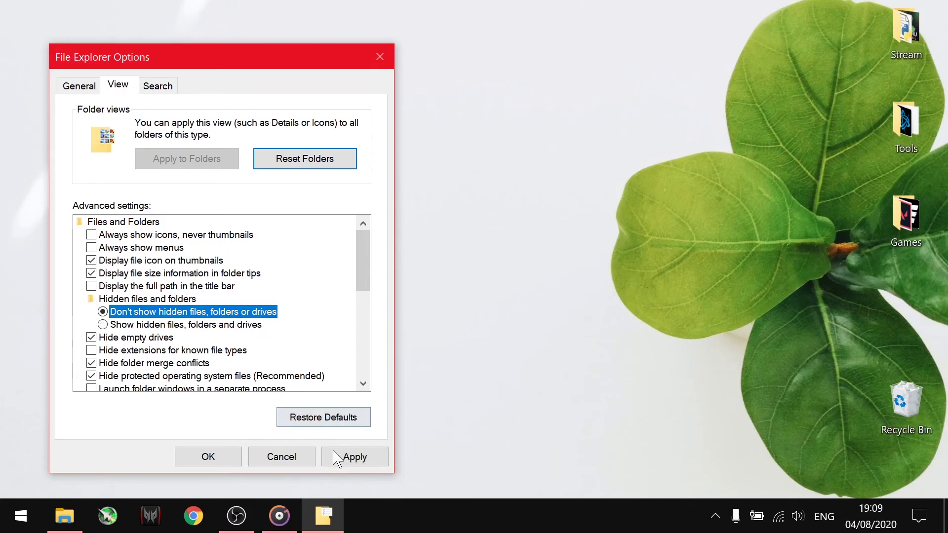
{"action": "left_click", "coordinate": [345, 458]}
{"action": "left_click", "coordinate": [212, 458]}
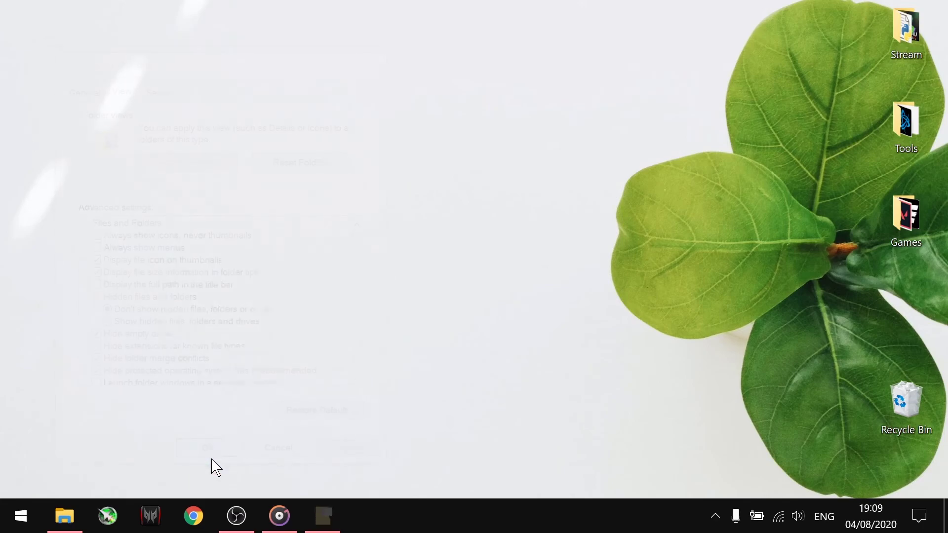
{"action": "left_click_drag", "start_coordinate": [242, 329], "coordinate": [509, 10]}
{"action": "right_click", "coordinate": [298, 127]}
{"action": "left_click", "coordinate": [325, 179]}
{"action": "left_click_drag", "start_coordinate": [564, 19], "coordinate": [8, 394]}
{"action": "left_click_drag", "start_coordinate": [693, 18], "coordinate": [39, 491]}
{"action": "right_click", "coordinate": [332, 136]}
{"action": "left_click", "coordinate": [349, 179]}
{"action": "right_click", "coordinate": [369, 108]}
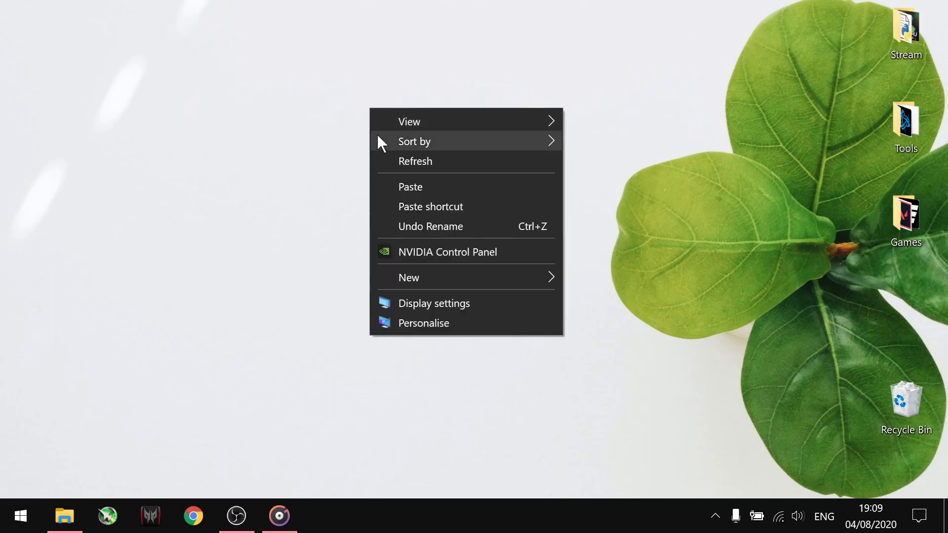
{"action": "left_click", "coordinate": [383, 157]}
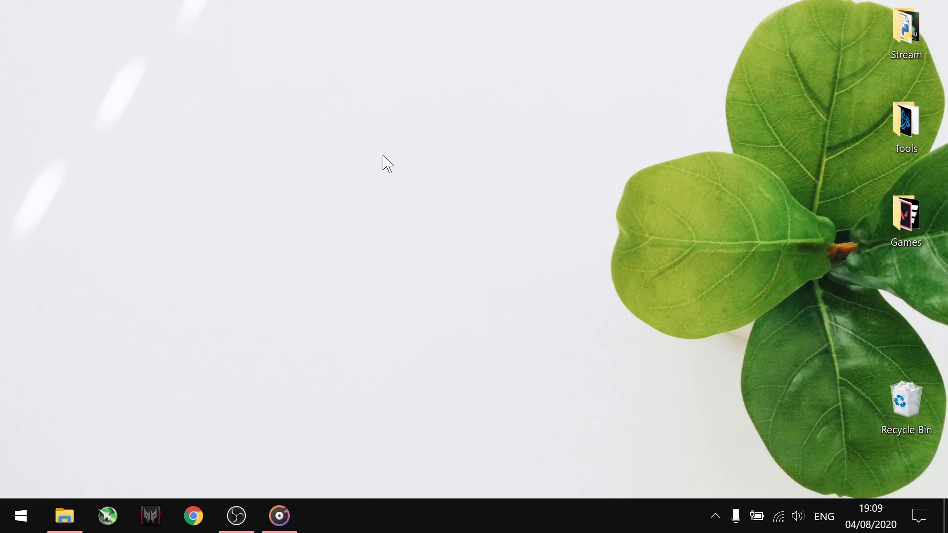